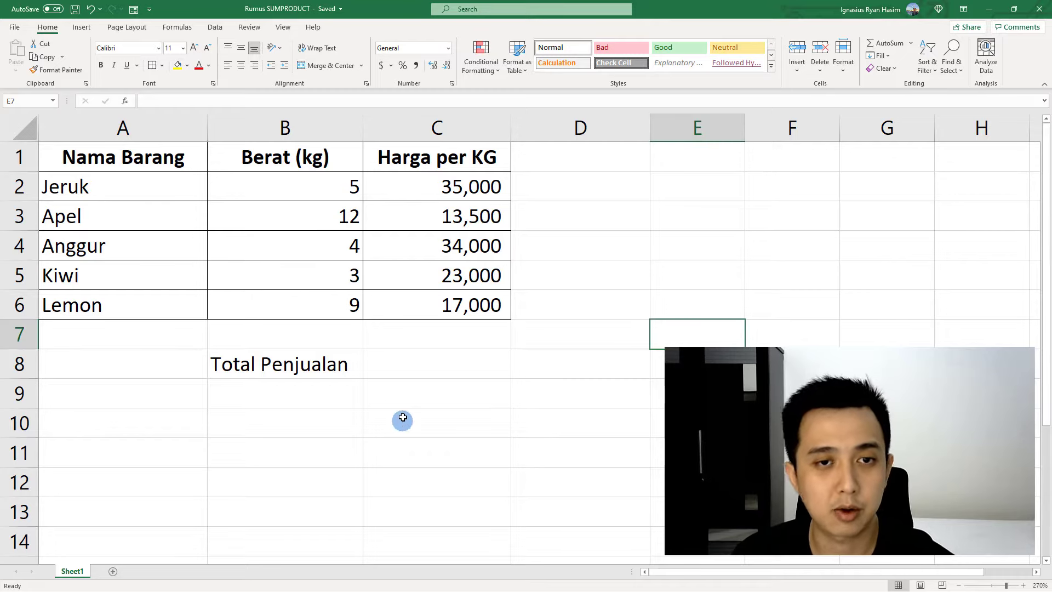
Add the column header 'Harga Total' in D1
{"action": "left_click", "coordinate": [433, 370]}
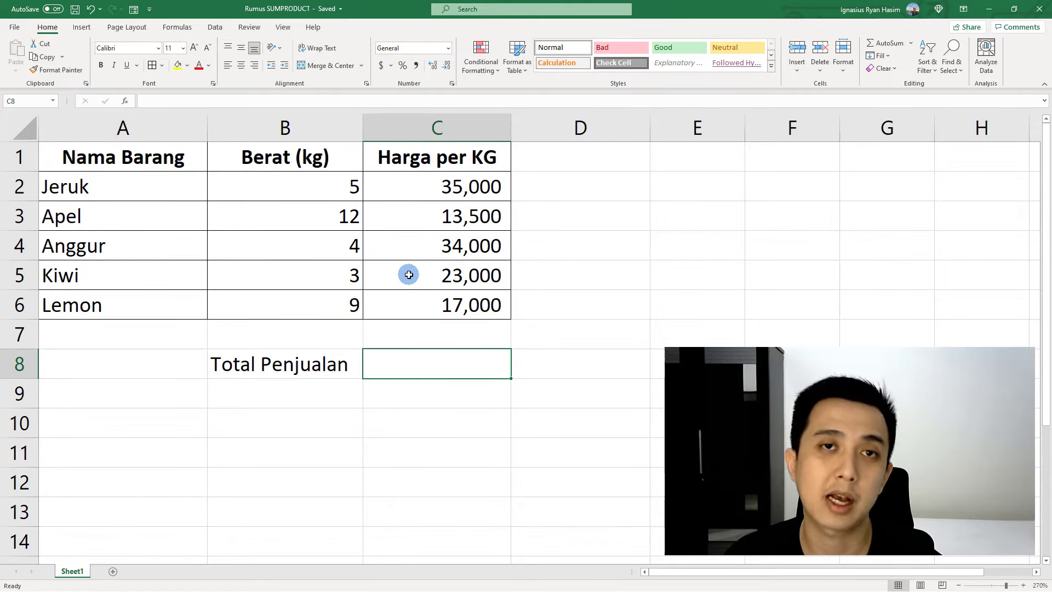
{"action": "left_click", "coordinate": [549, 165]}
{"action": "type", "text": "Harga"}
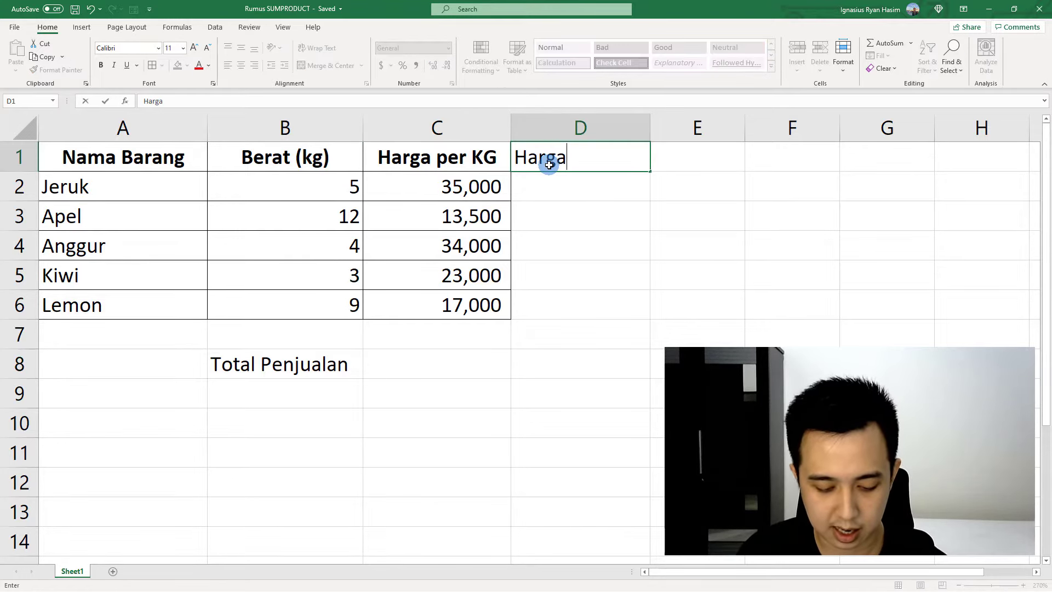
{"action": "type", "text": " Total"}
{"action": "key", "text": "Return"}
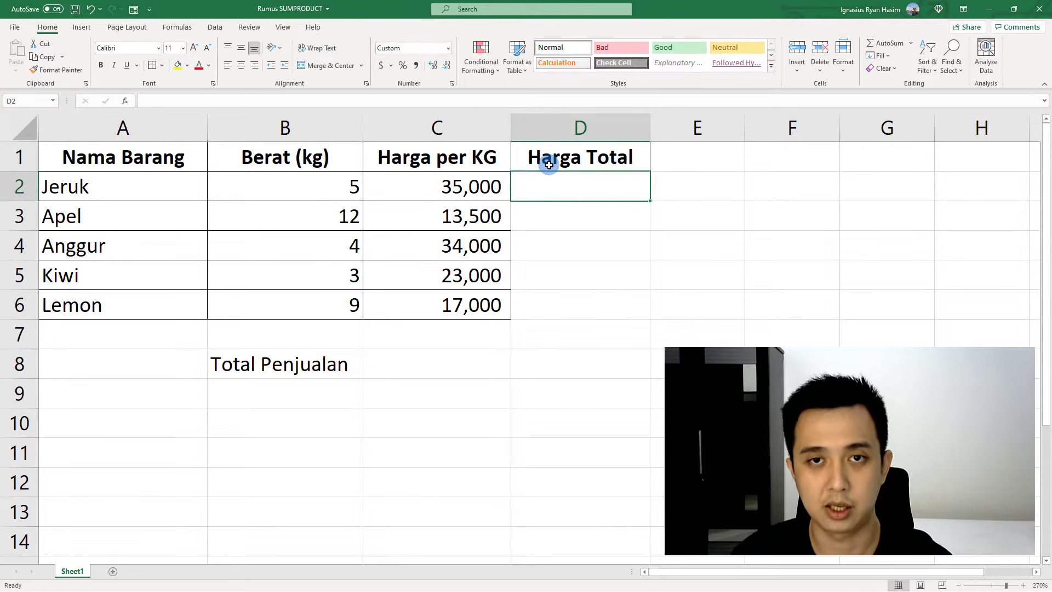
Enter =B2*C2 in D2 and fill it down to D6 for all five fruits
{"action": "type", "text": "="}
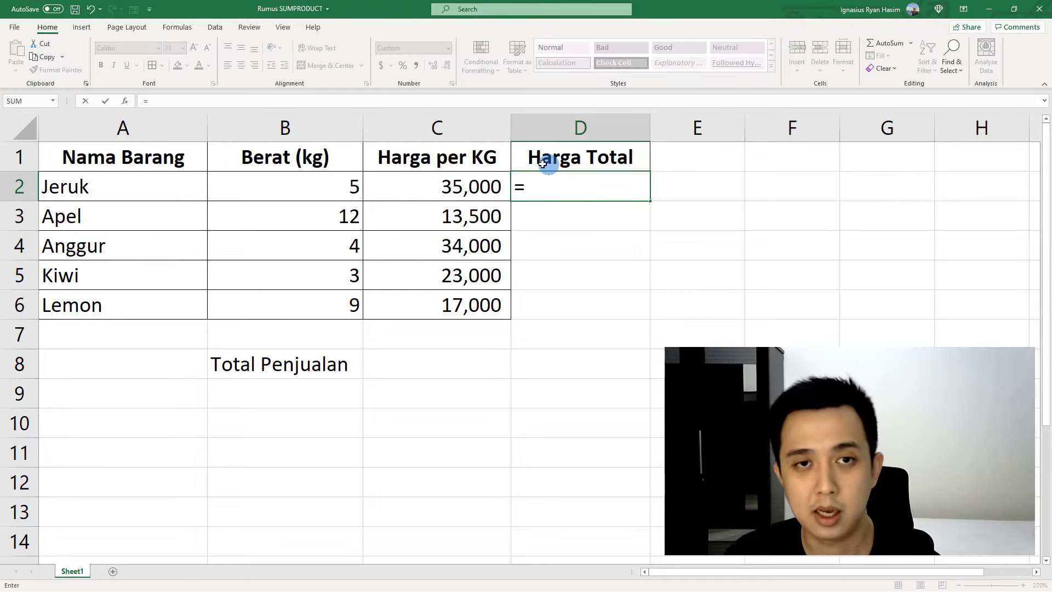
{"action": "left_click", "coordinate": [347, 185]}
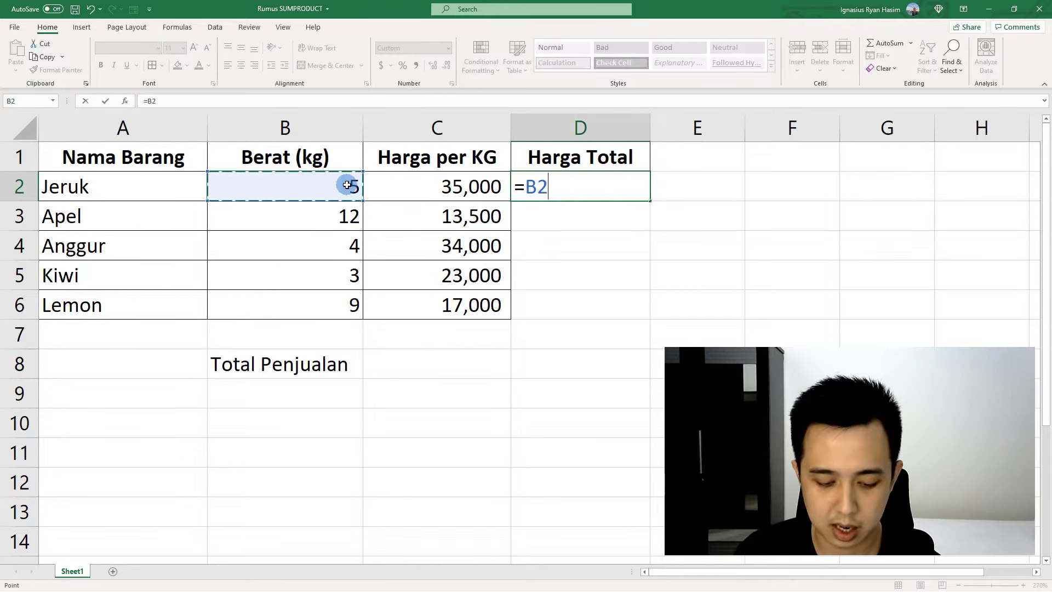
{"action": "type", "text": "*"}
{"action": "left_click", "coordinate": [398, 182]}
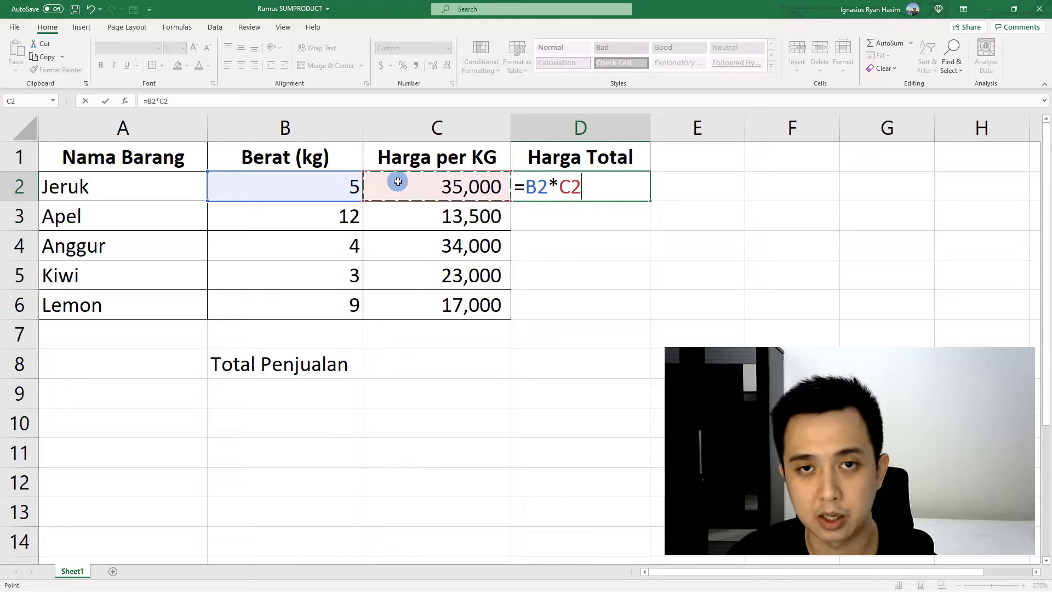
{"action": "key", "text": "Return"}
{"action": "left_click", "coordinate": [564, 186]}
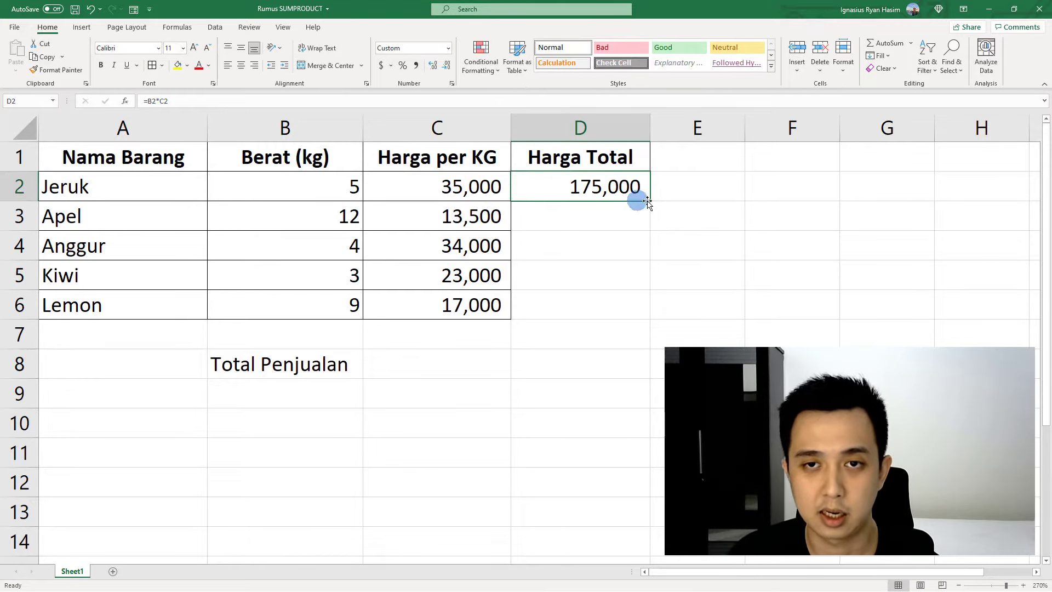
{"action": "double_click", "coordinate": [651, 200]}
{"action": "left_click", "coordinate": [676, 240]}
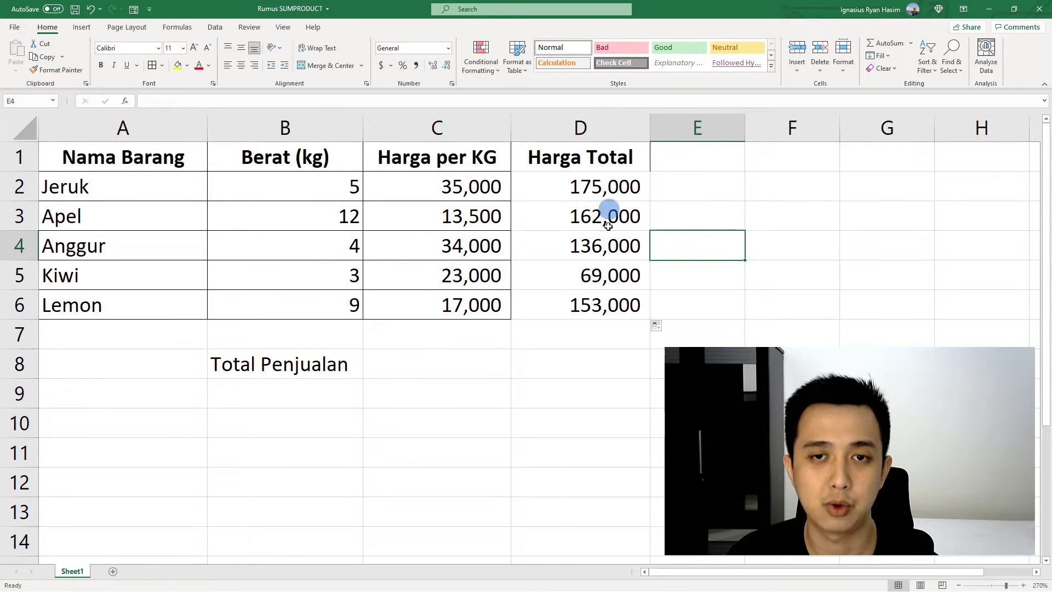
{"action": "left_click", "coordinate": [597, 333]}
Enter =SUM(D2:D6) in D7 to total the Harga Total values to 695,000
{"action": "type", "text": "=sum"}
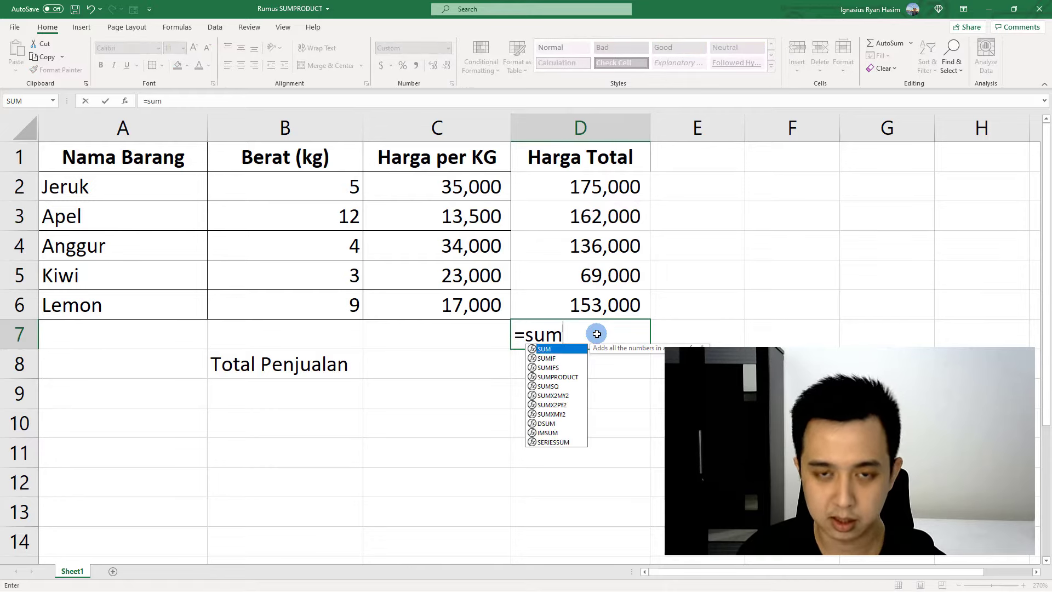
{"action": "type", "text": "("}
{"action": "key", "text": "Up"}
{"action": "key", "text": "shift+Up"}
{"action": "key", "text": "shift+Up"}
{"action": "key", "text": "shift+Up"}
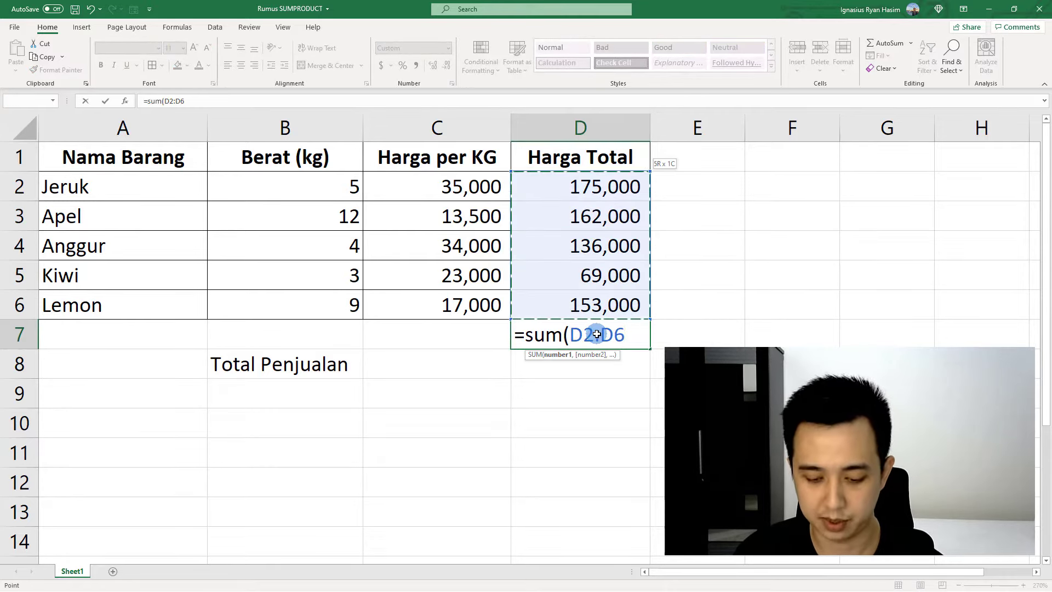
{"action": "type", "text": ")"}
{"action": "key", "text": "Return"}
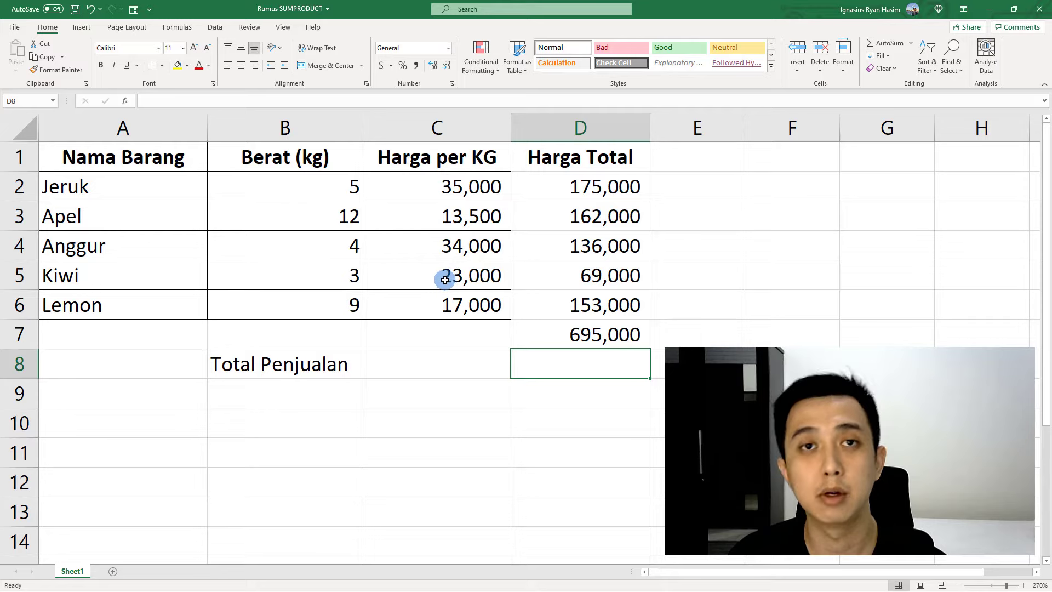
Type =SUMPRODUCT(B2:B6,C2:C6) in the Total Penjualan cell C8
{"action": "left_click", "coordinate": [433, 359]}
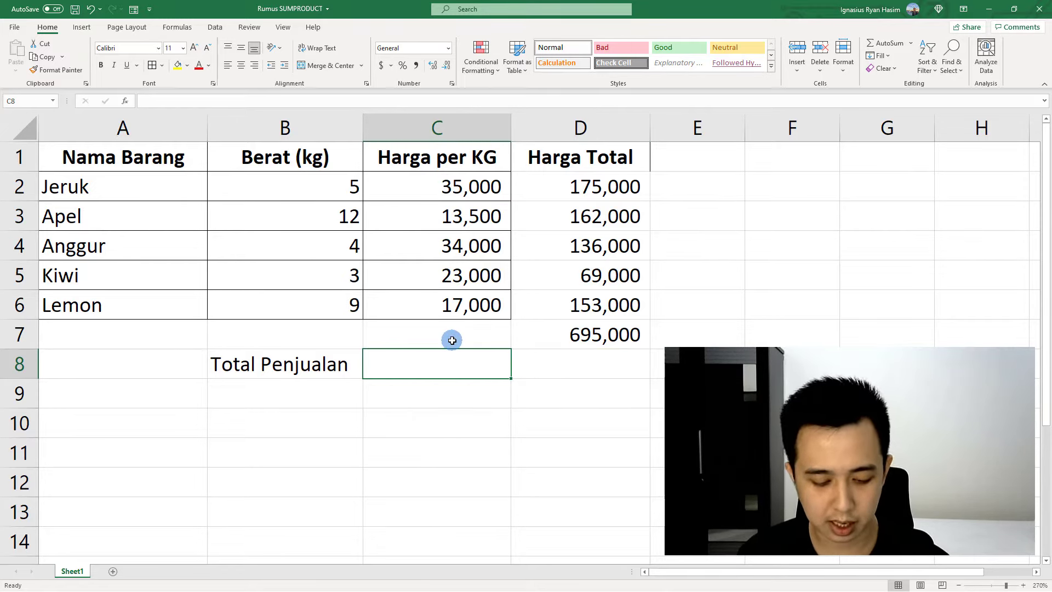
{"action": "type", "text": "=sump"}
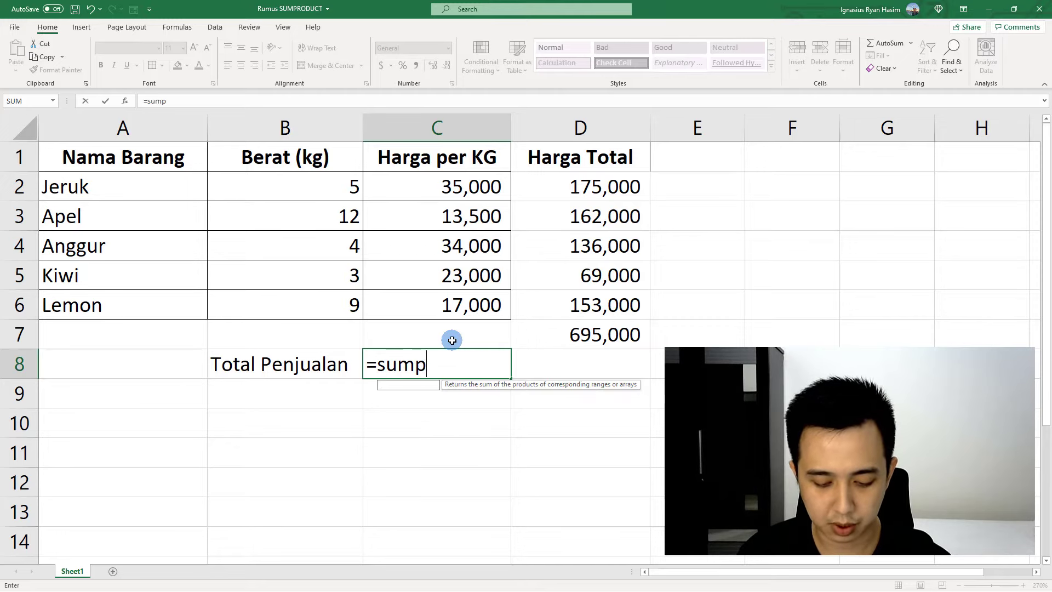
{"action": "type", "text": "roduct("}
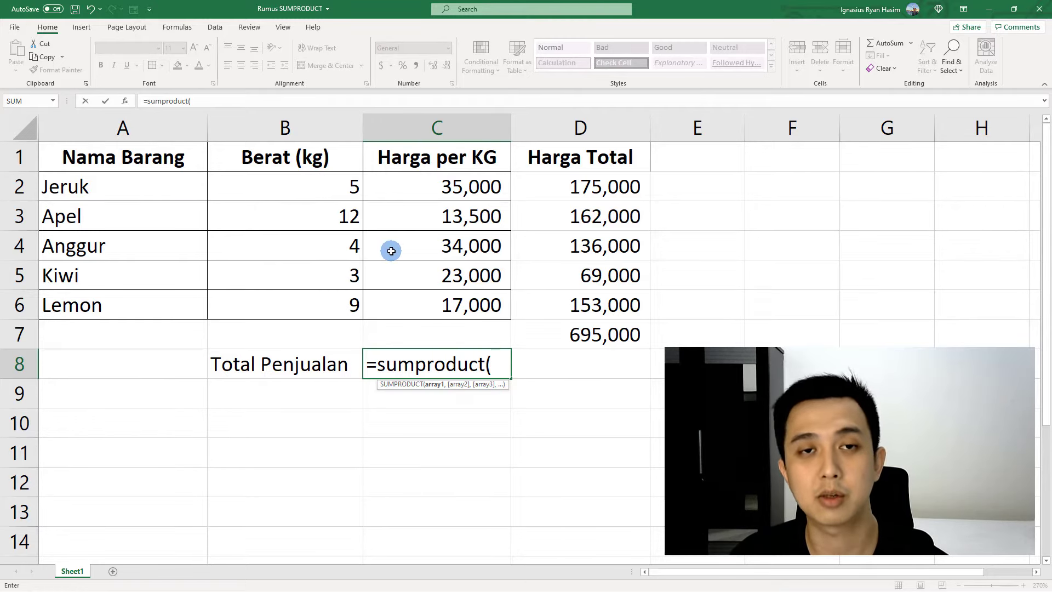
{"action": "left_click_drag", "start_coordinate": [330, 189], "coordinate": [325, 301]}
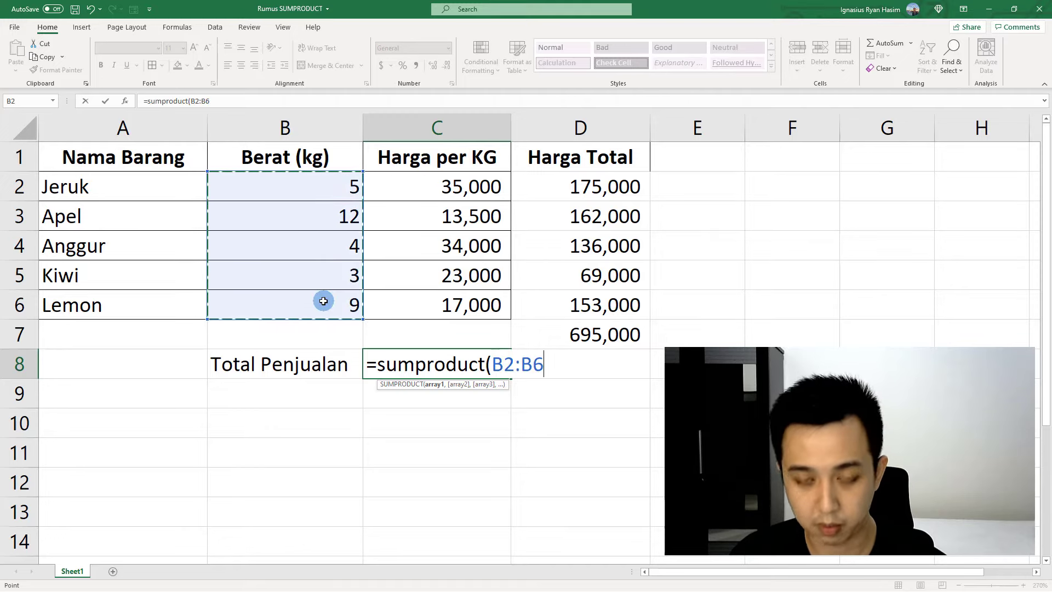
{"action": "type", "text": ","}
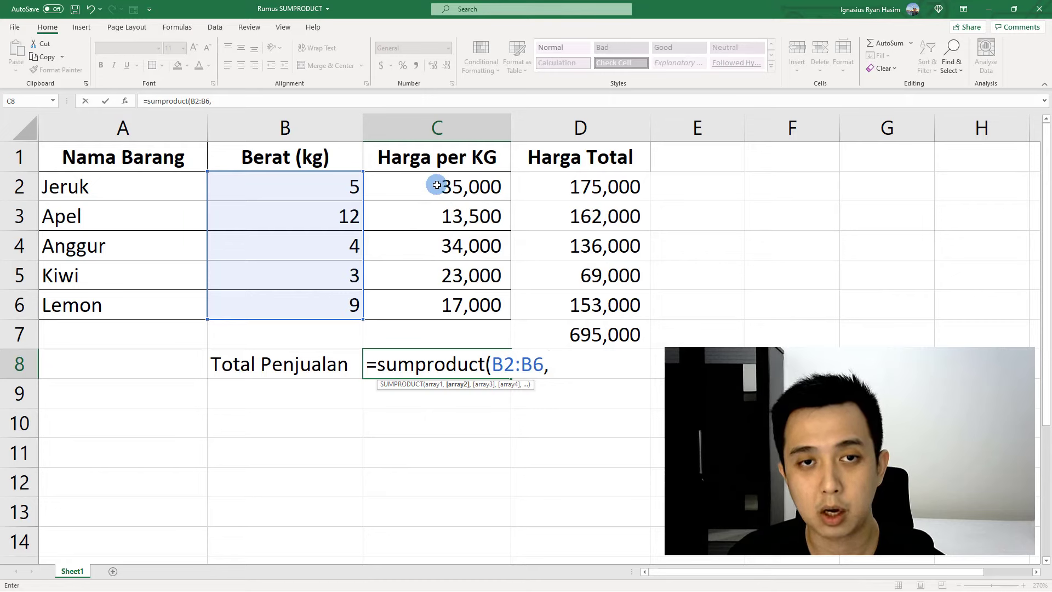
{"action": "left_click_drag", "start_coordinate": [437, 185], "coordinate": [438, 295]}
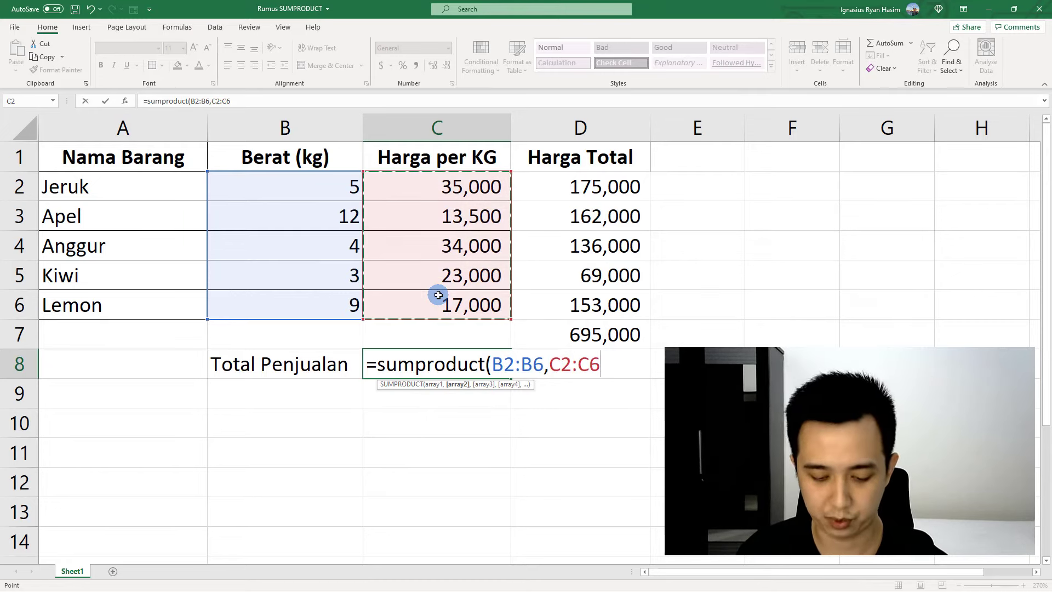
{"action": "type", "text": ")"}
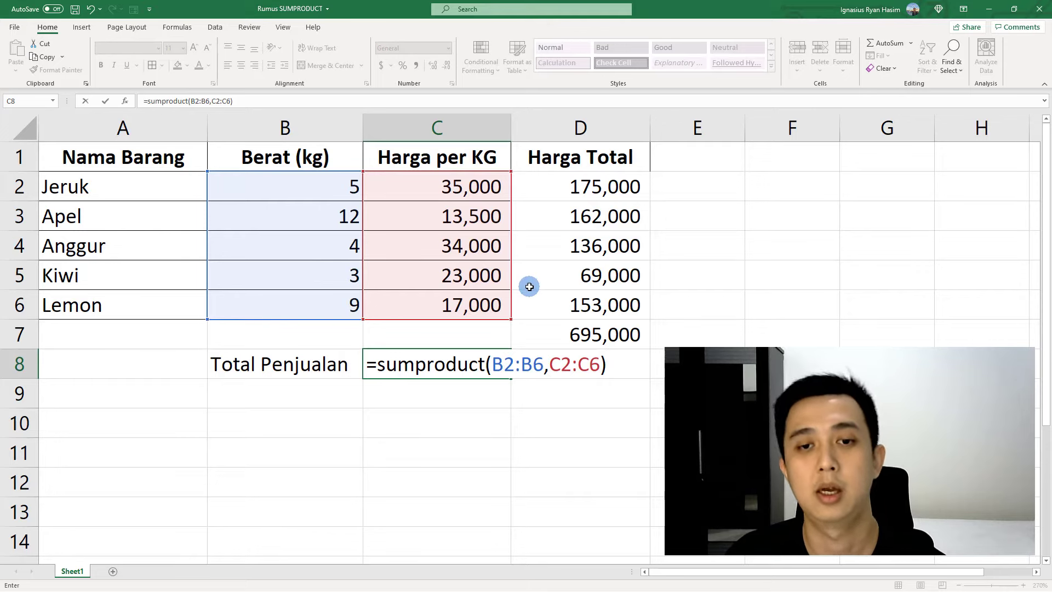
Commit the SUMPRODUCT formula and show it as 695,000 with Comma Style, no decimals
{"action": "key", "text": "Return"}
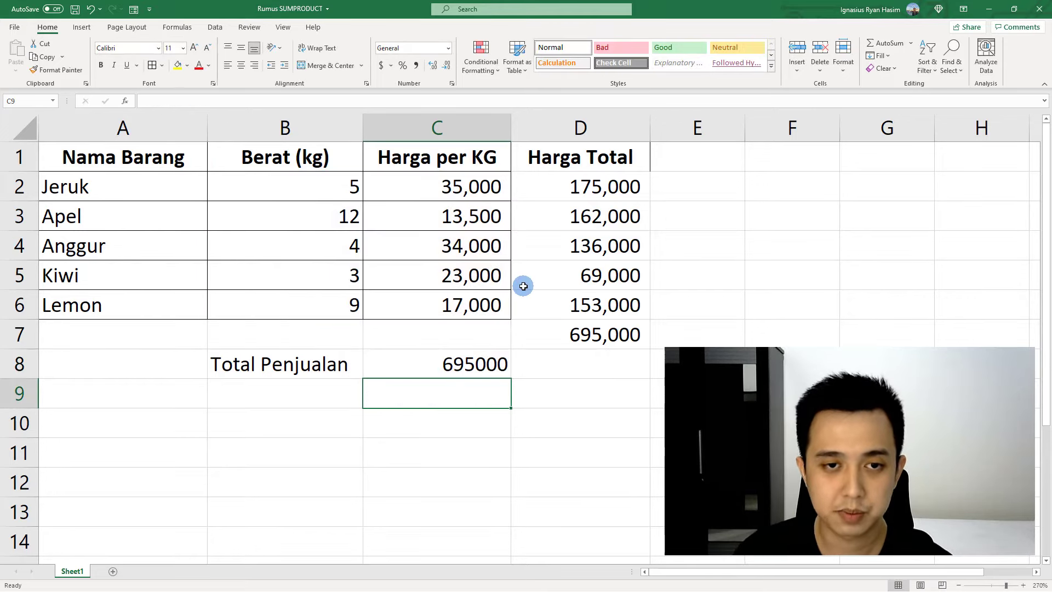
{"action": "left_click", "coordinate": [469, 365]}
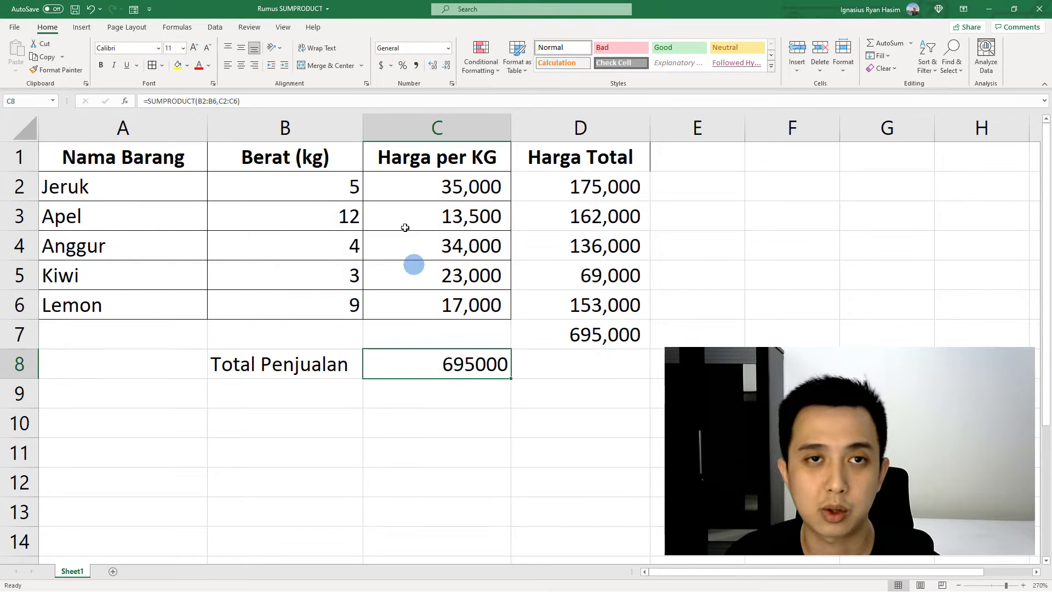
{"action": "left_click", "coordinate": [420, 68]}
{"action": "left_click", "coordinate": [447, 66]}
{"action": "left_click", "coordinate": [446, 65]}
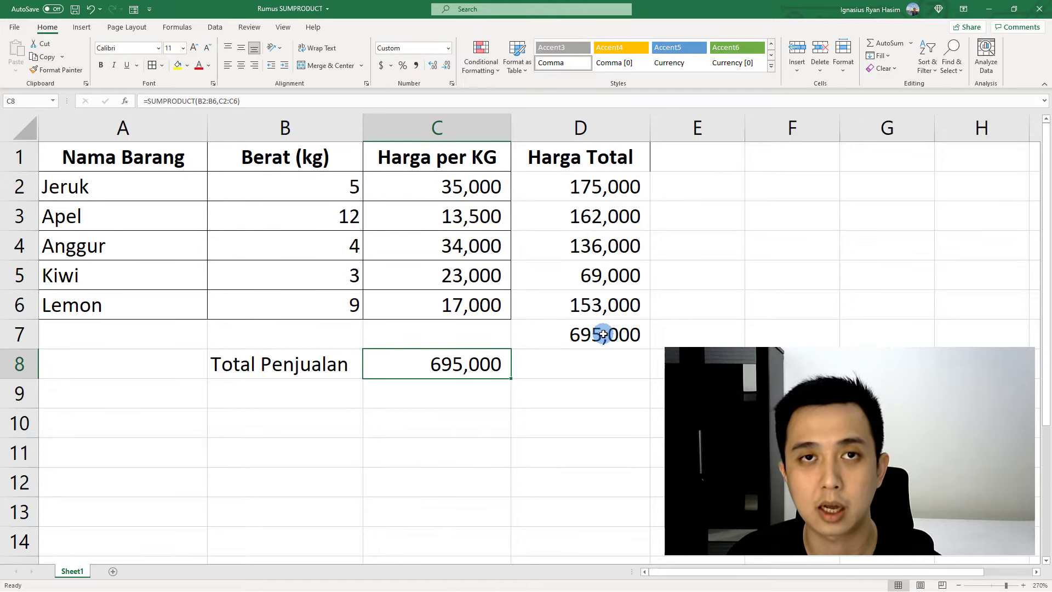